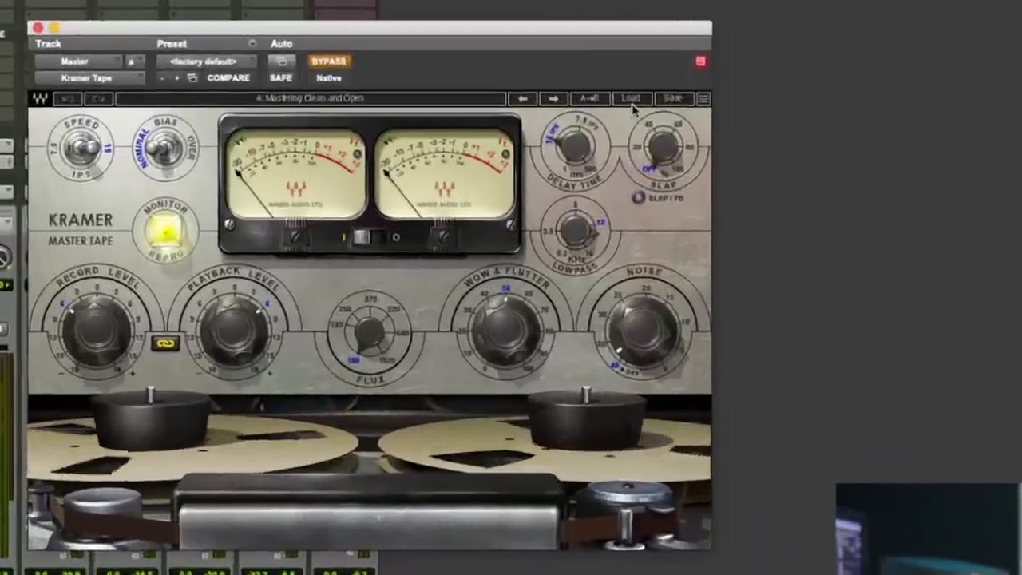
Load the Mastering Clean and Open preset in the Master track's Kramer Tape and turn its noise off.
click(583, 179)
mouse_move(684, 292)
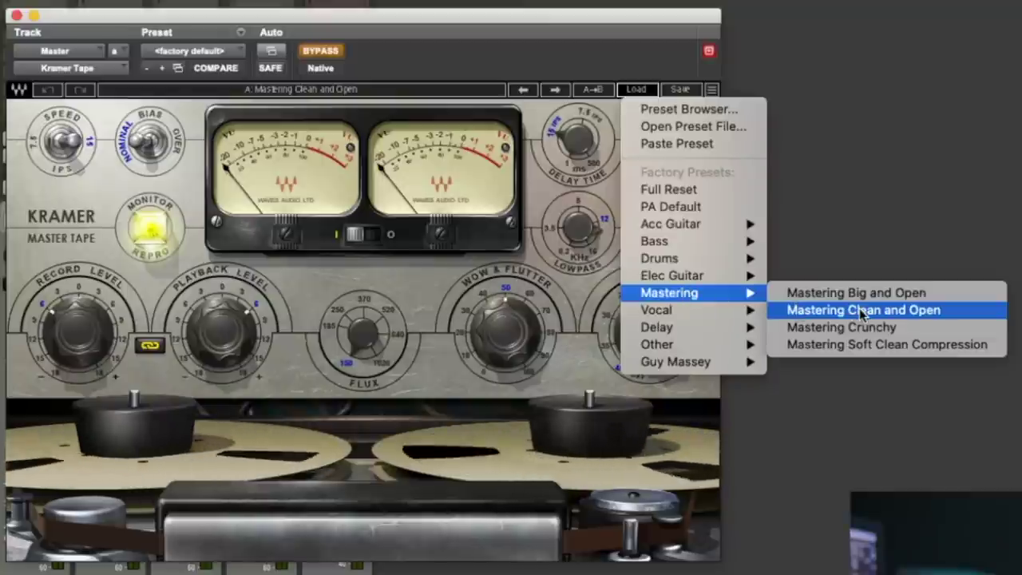
click(797, 310)
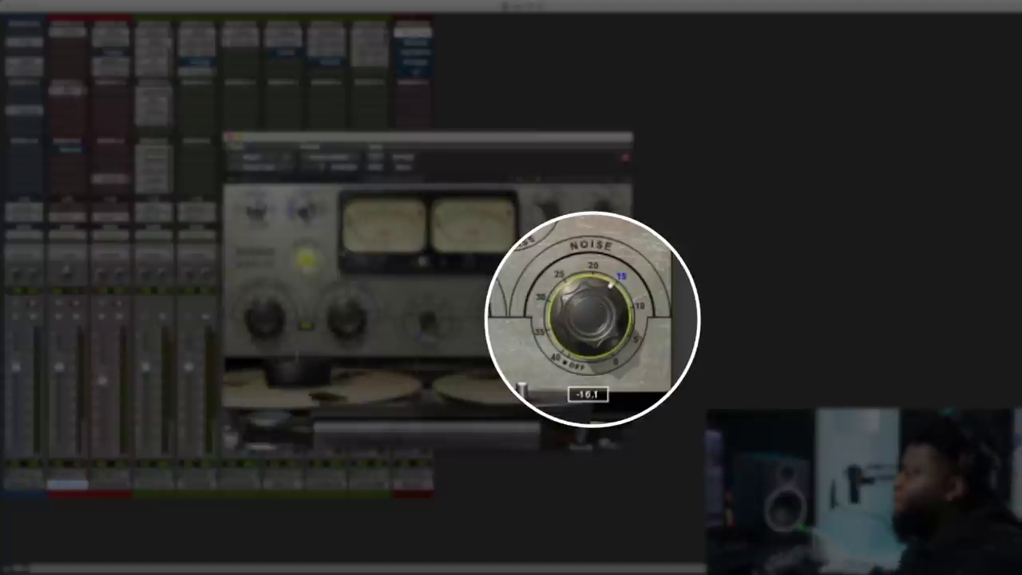
drag(589, 315, 589, 363)
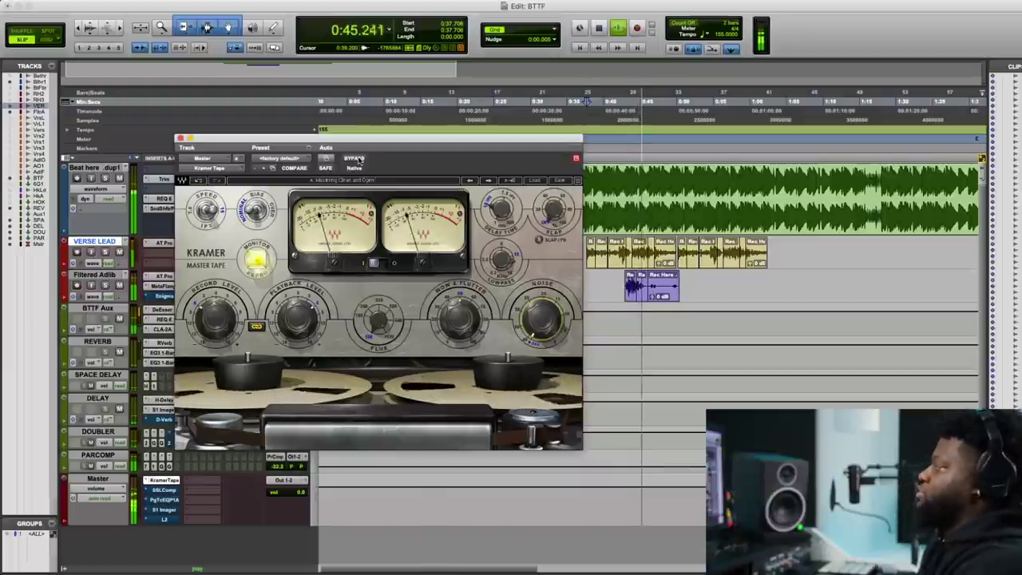
Bypass and reactivate Kramer Tape during playback to compare the sound with and without it.
click(354, 159)
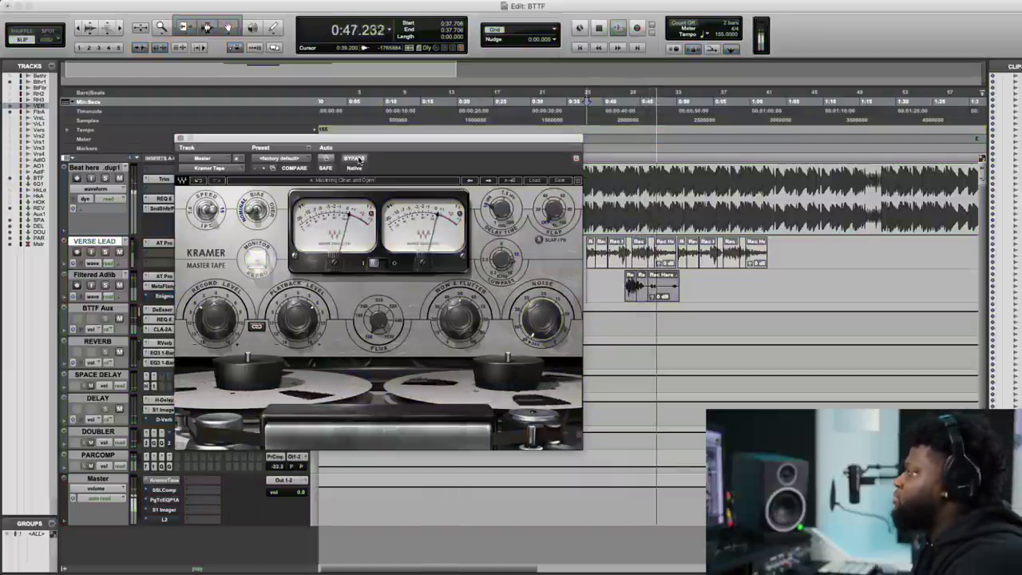
click(356, 159)
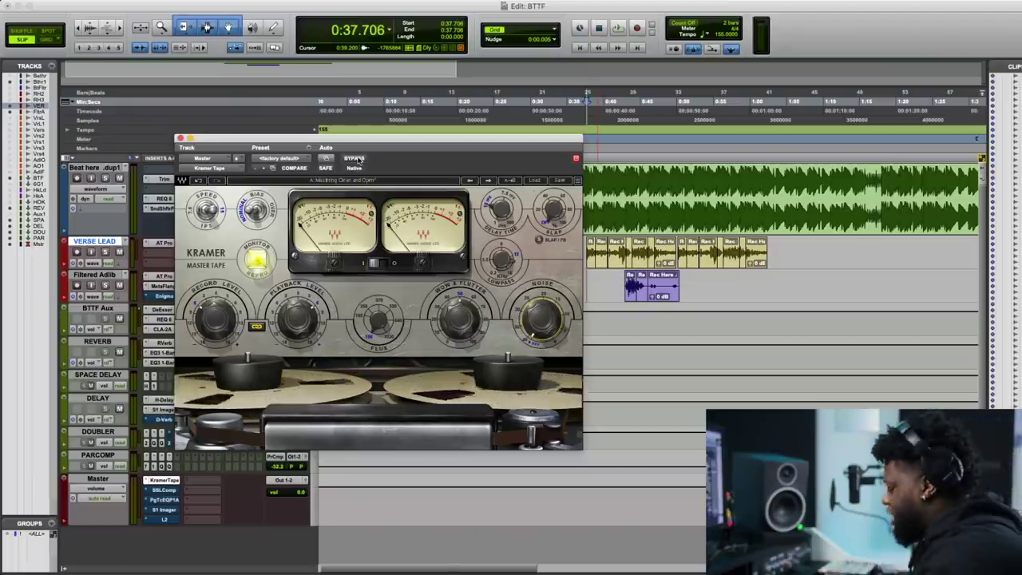
Open the SSLComp insert on the Master track, load its Mastering preset and select the threshold control.
key(super+equal)
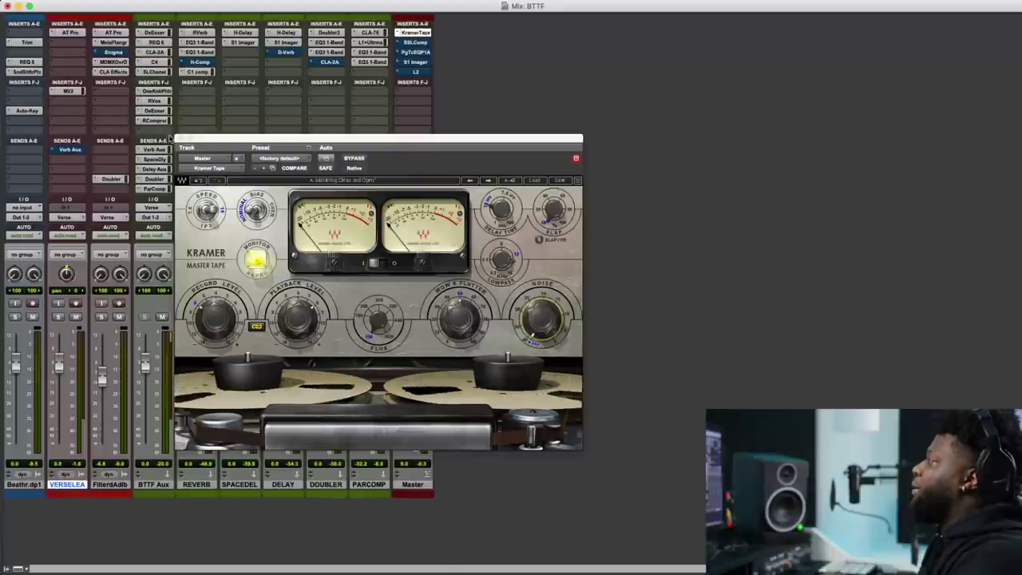
click(404, 33)
click(416, 43)
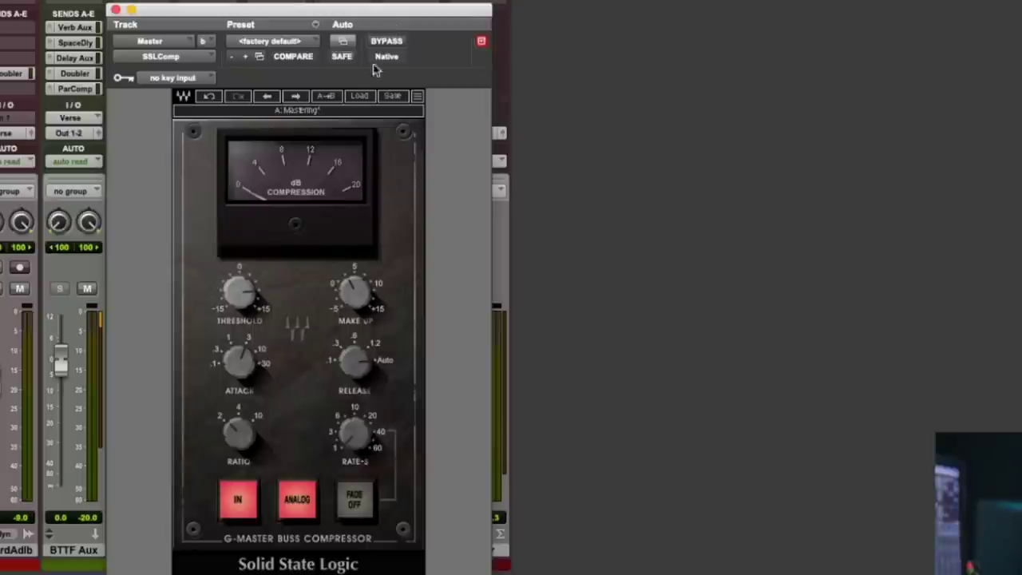
click(359, 96)
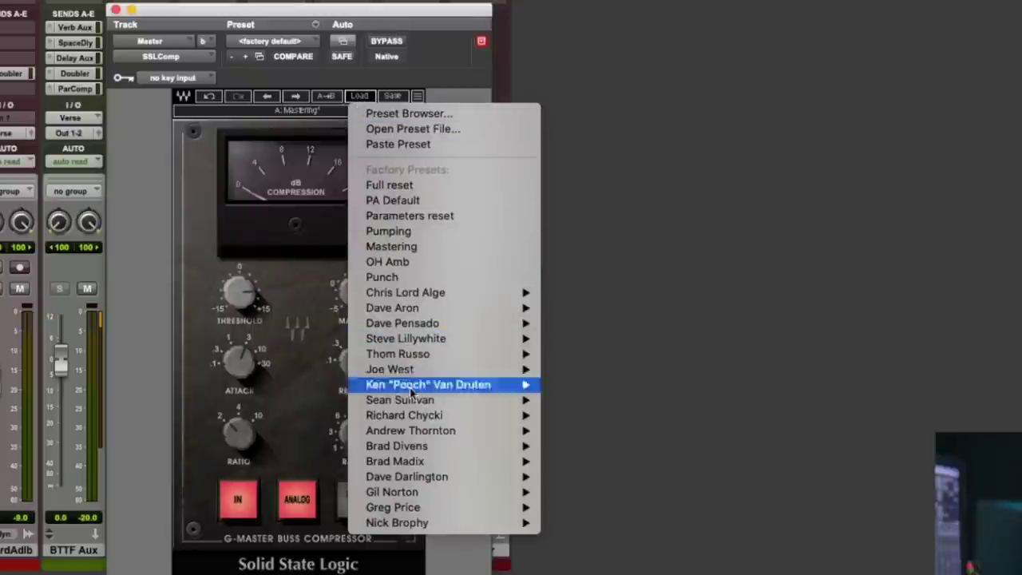
mouse_move(422, 467)
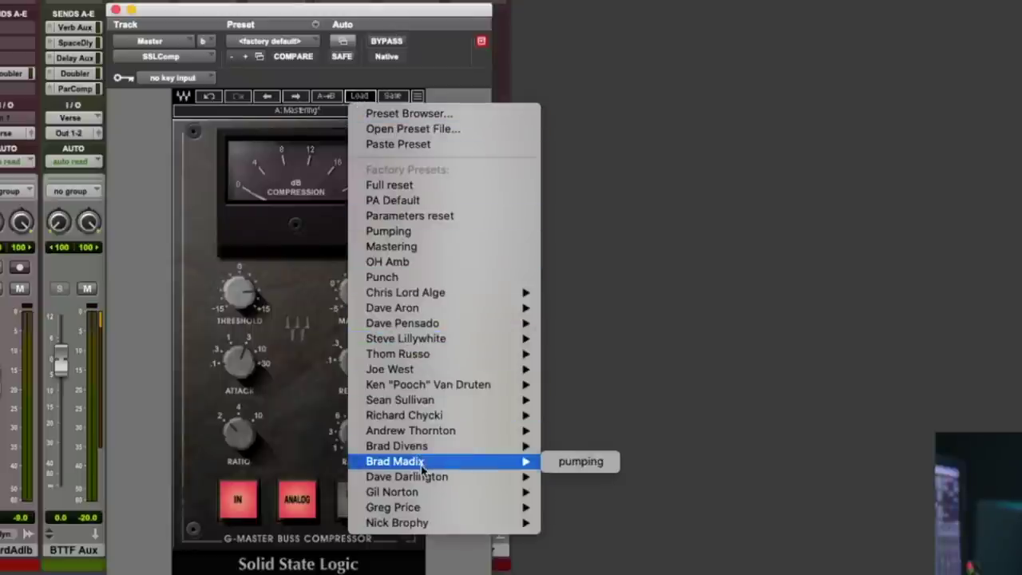
click(418, 249)
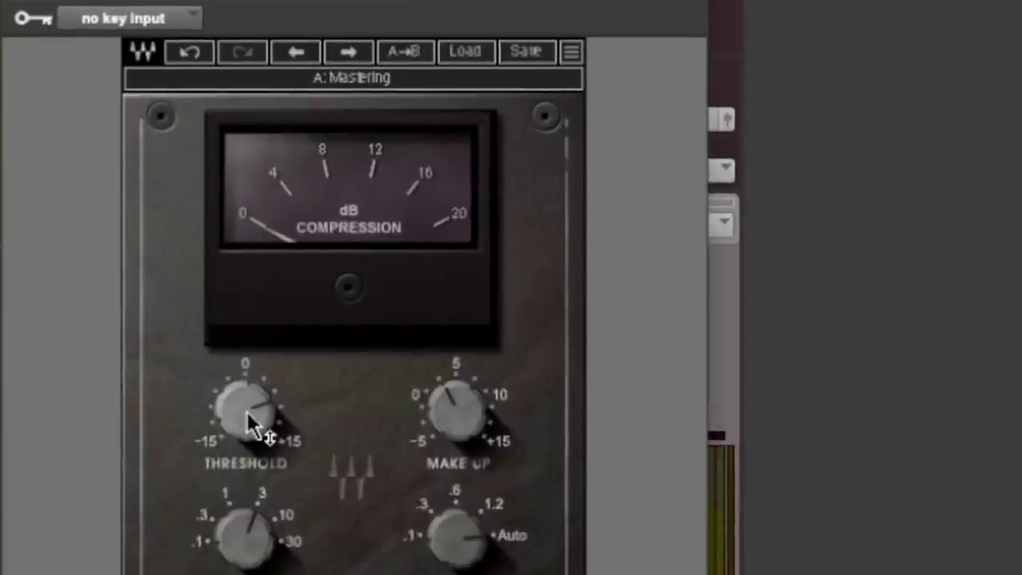
click(243, 420)
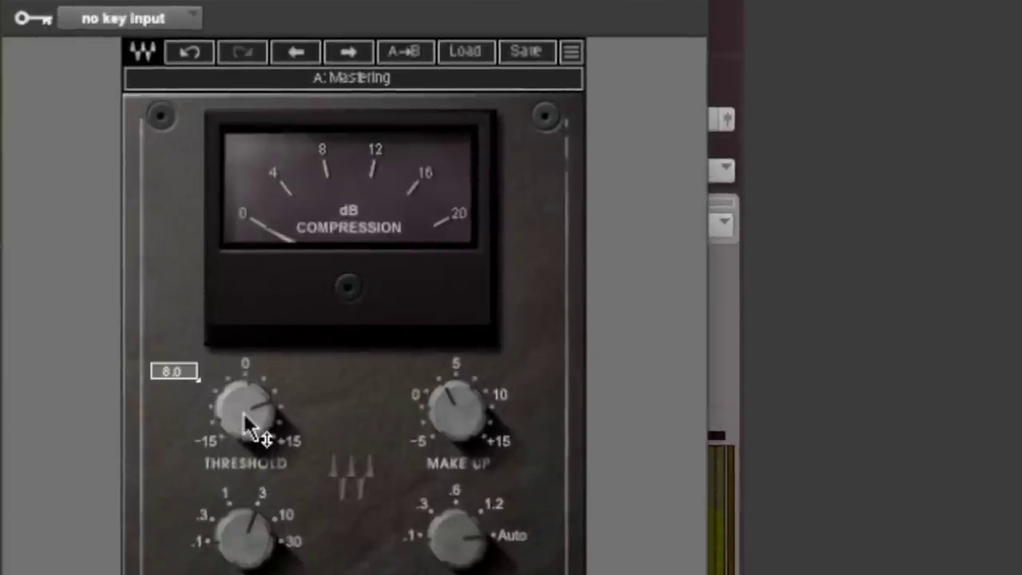
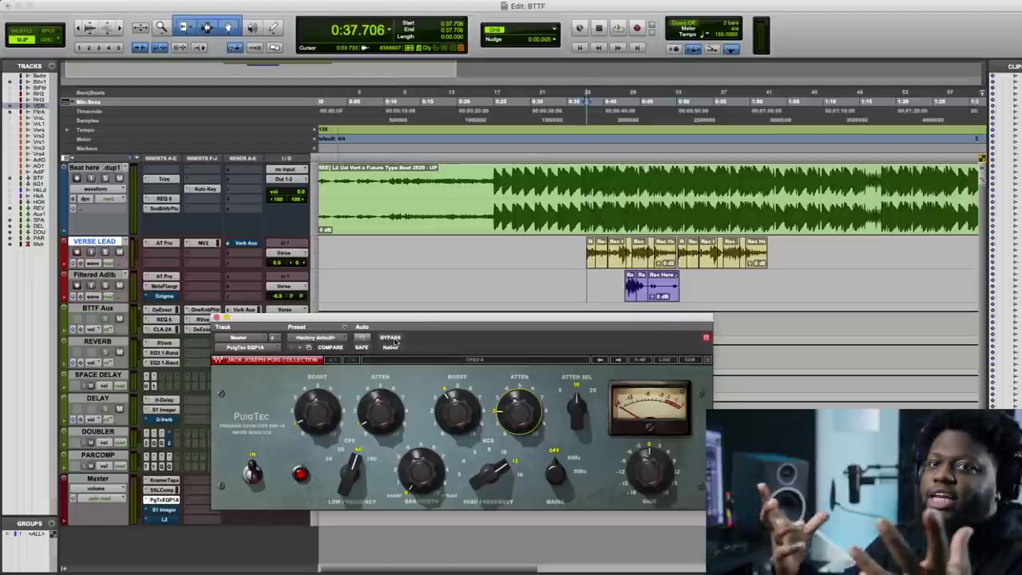
Replace the PuigTec EQP1A window with the Master track's S1 Imager and set its stereo width to about 1.2.
key(super+equal)
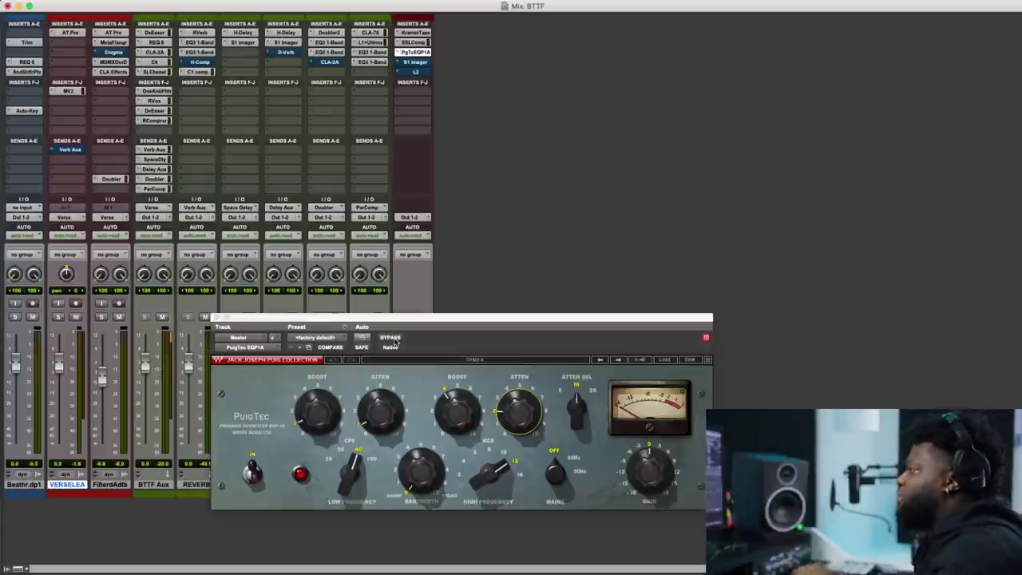
click(215, 317)
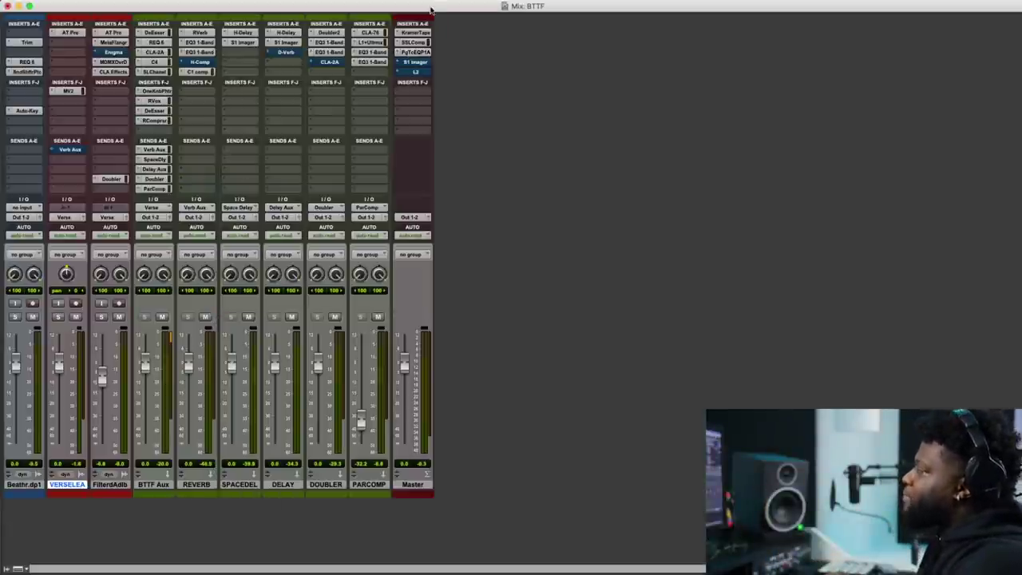
click(415, 63)
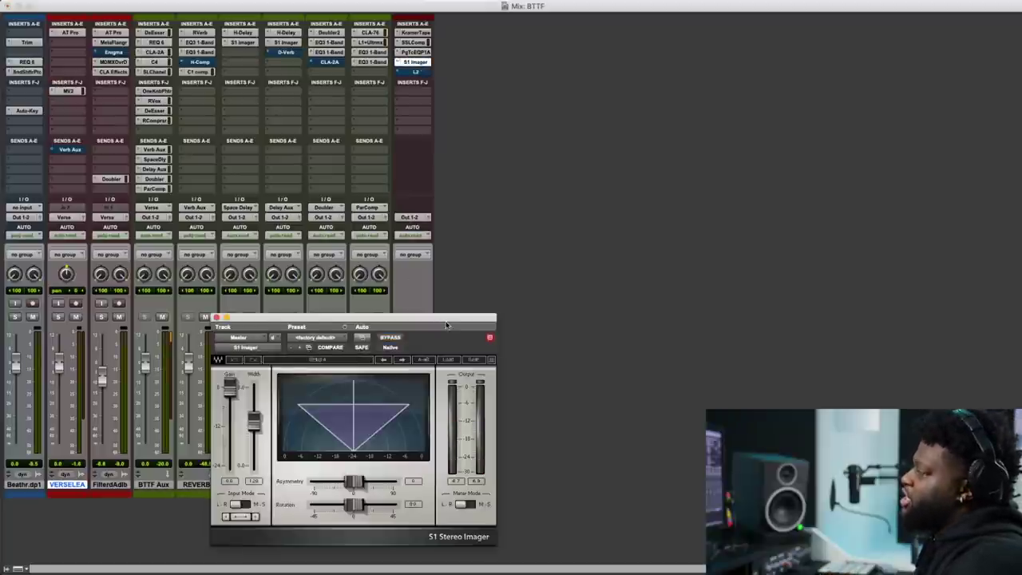
drag(447, 325, 582, 187)
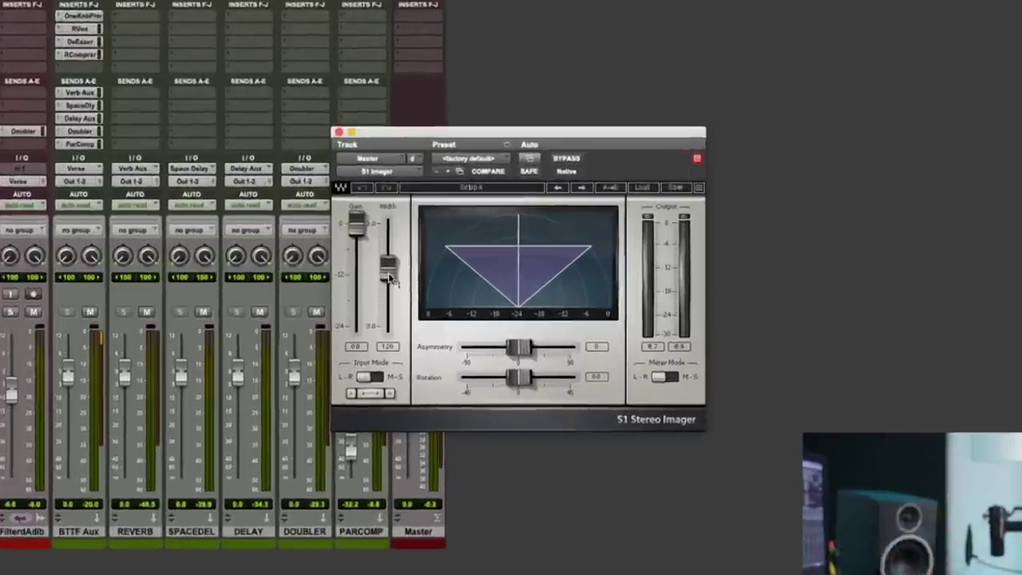
drag(391, 277, 392, 235)
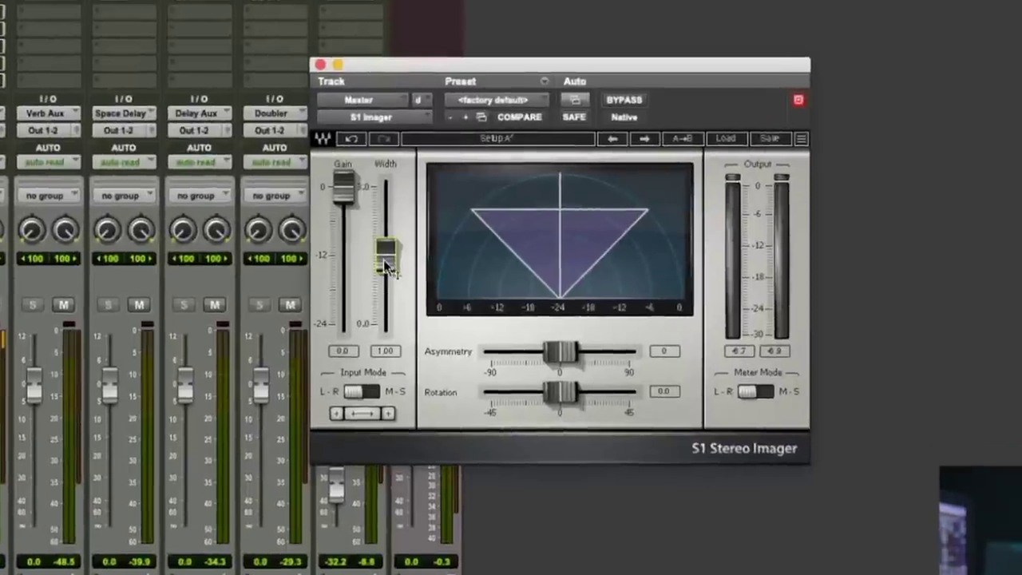
drag(391, 287, 386, 247)
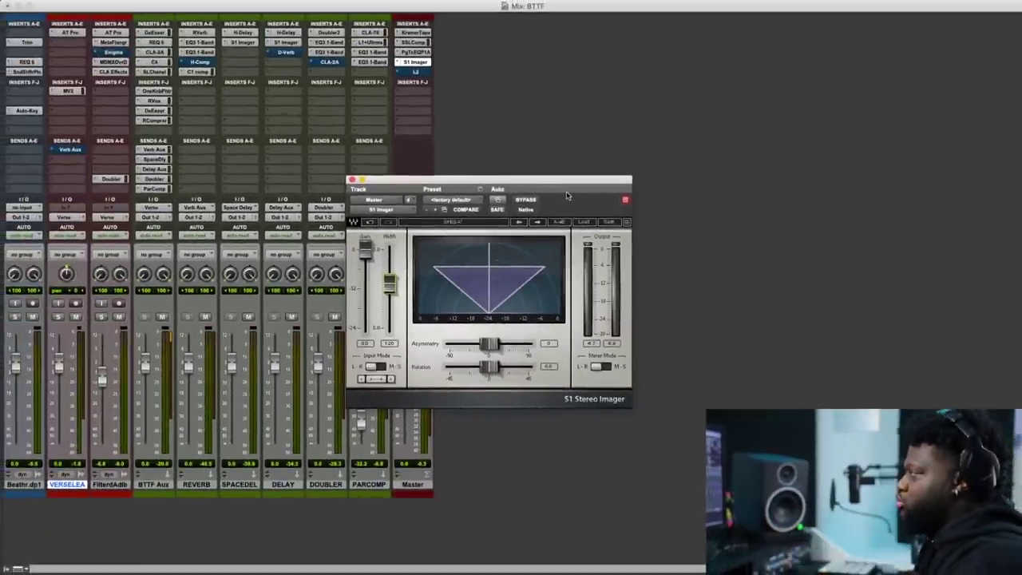
Reopen the Master track's S1 Imager and compare the playing mix with the imager active and bypassed.
key(super+equal)
key(super+equal)
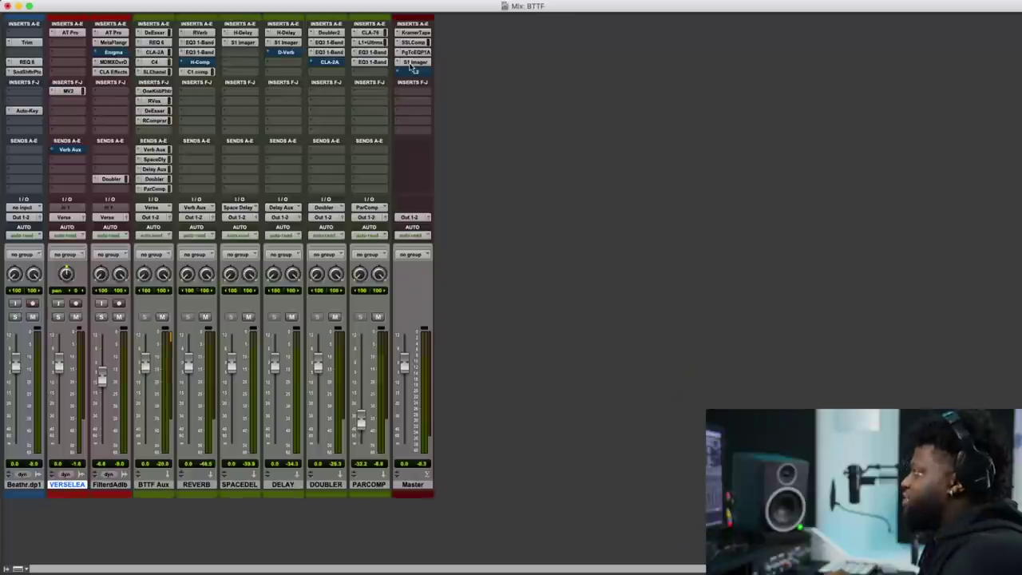
click(414, 62)
click(437, 125)
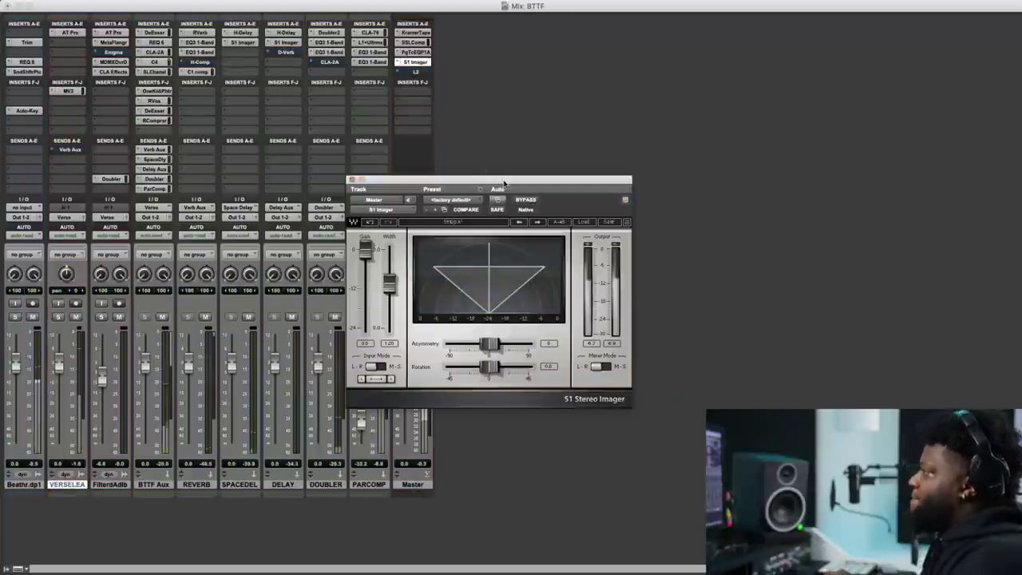
click(535, 199)
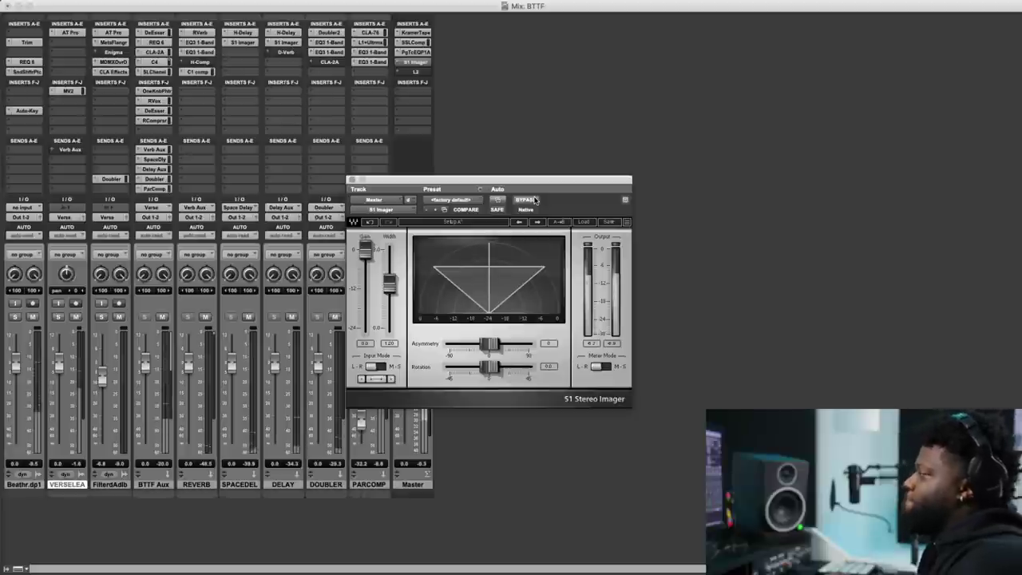
click(535, 199)
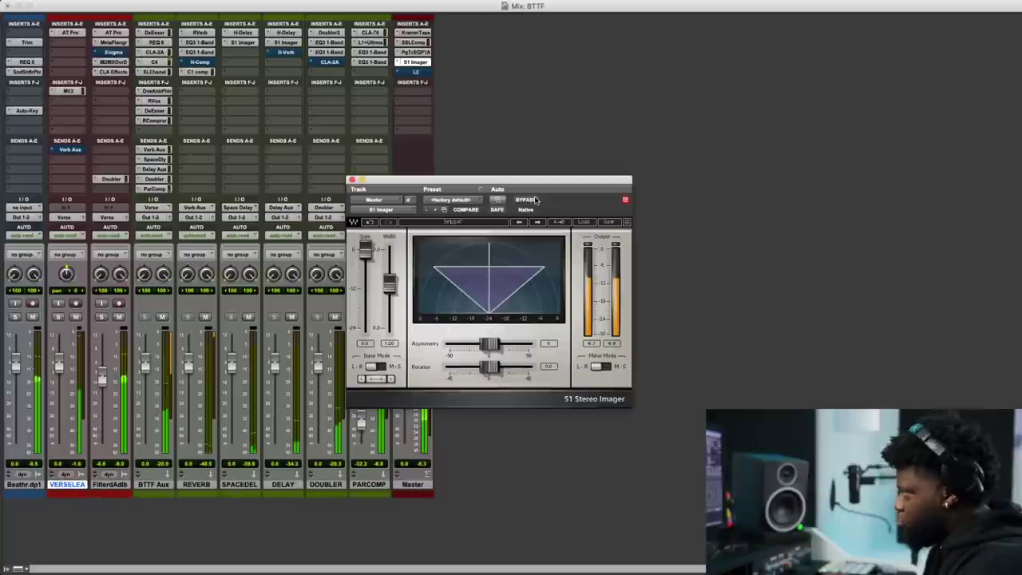
click(535, 199)
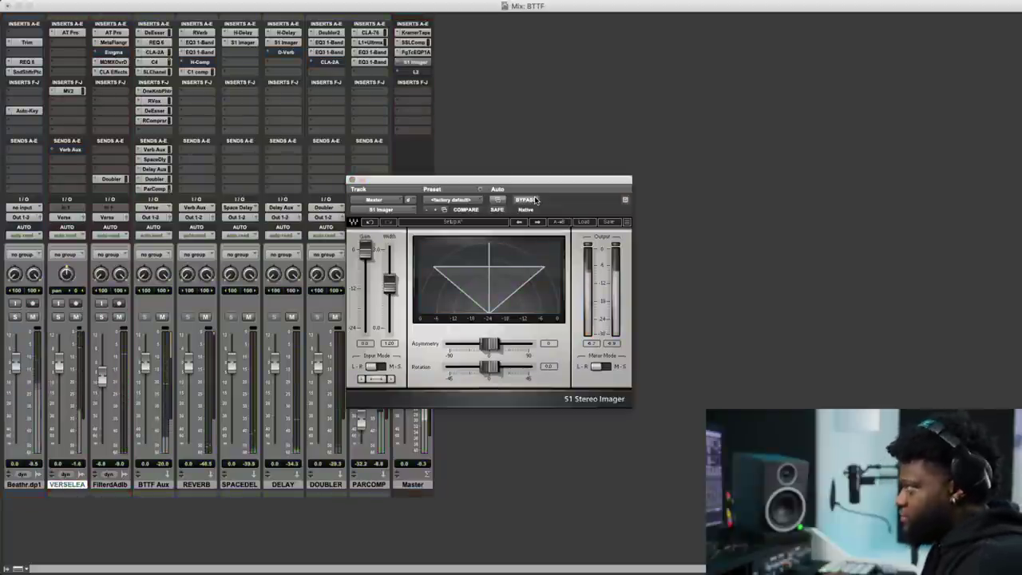
click(535, 199)
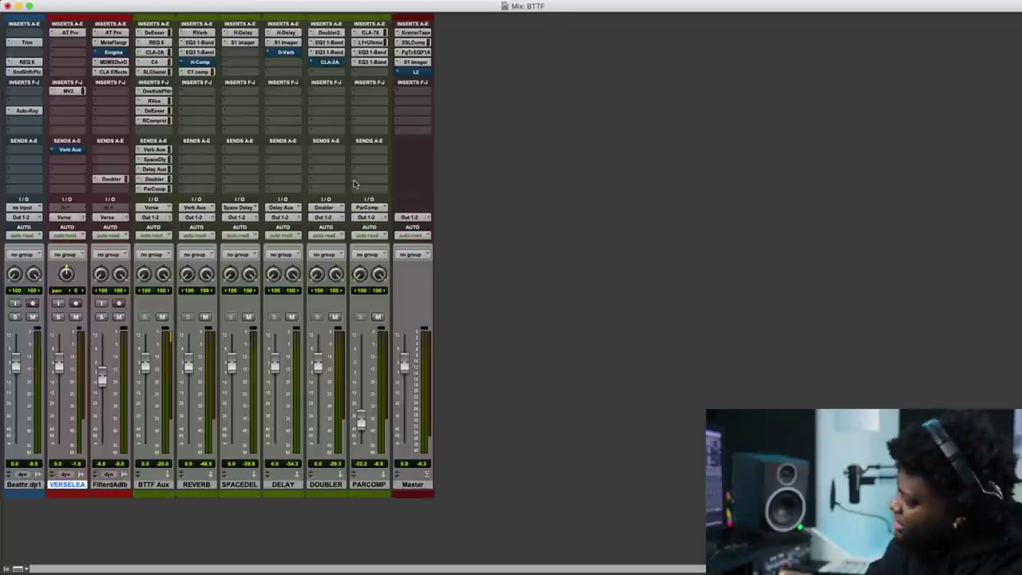
Open the L2 Ultramaximizer on the Master track, take it out of bypass and adjust its threshold during playback.
click(415, 71)
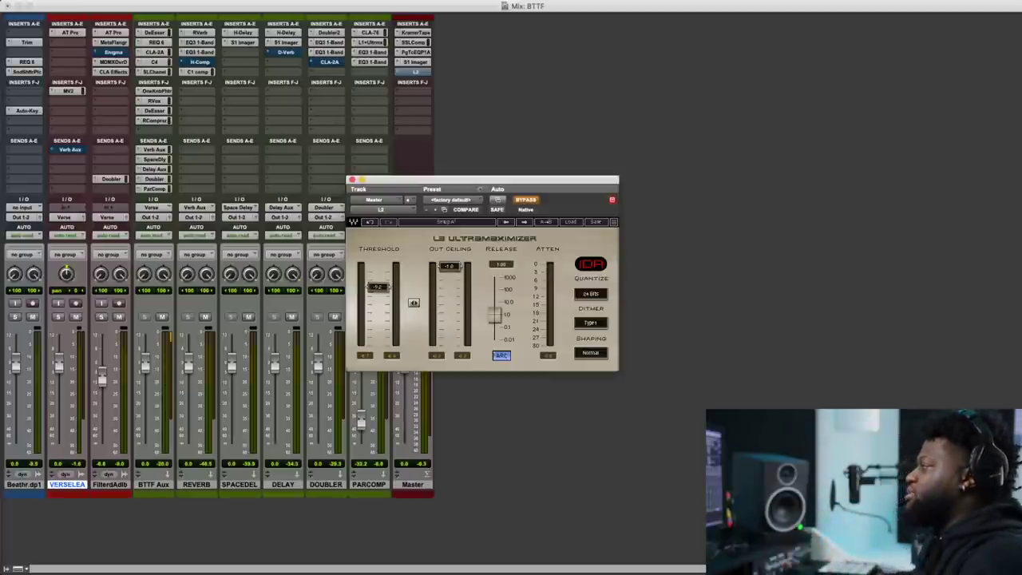
drag(379, 286, 378, 272)
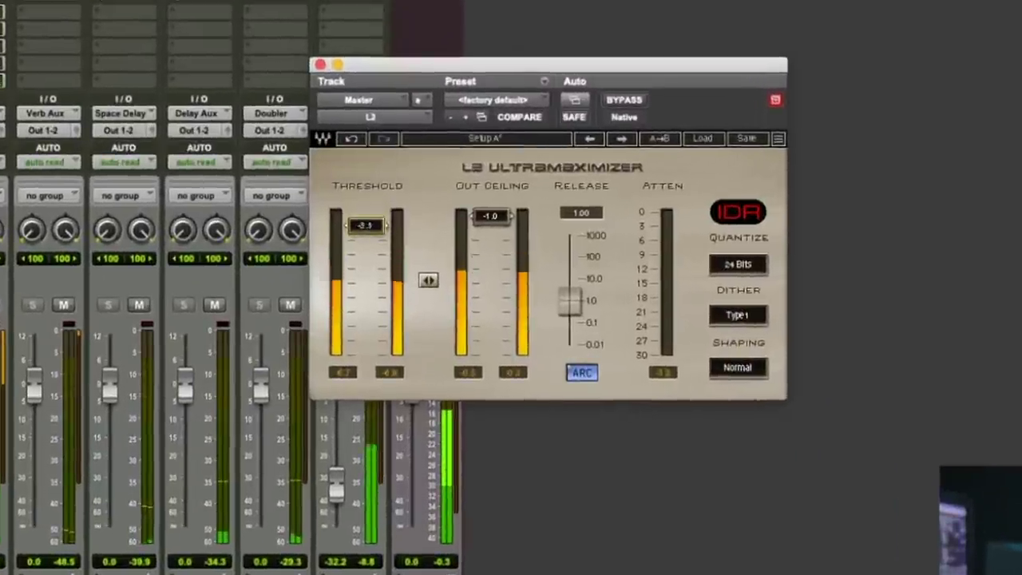
drag(366, 225, 365, 260)
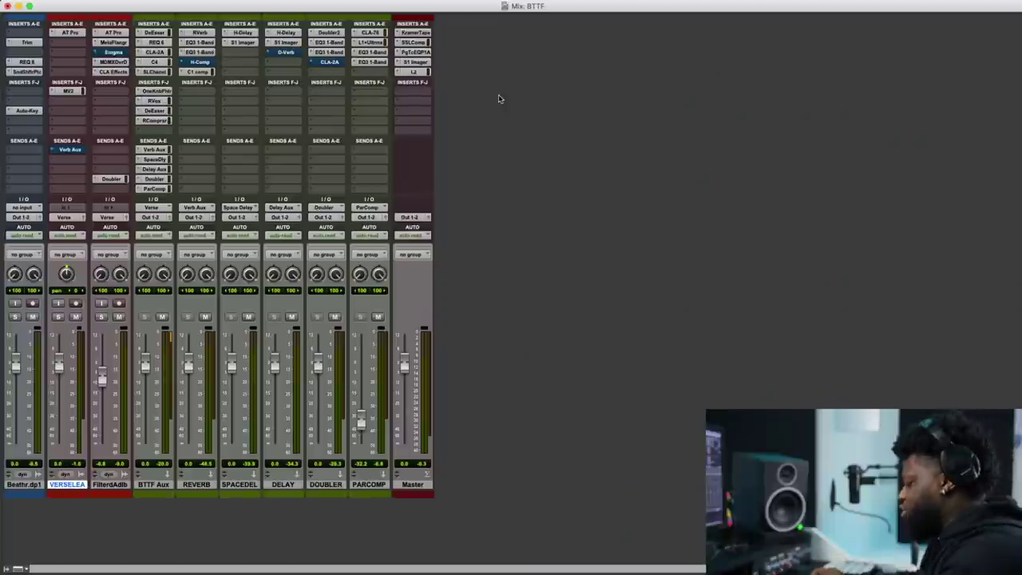
Open the Master track's Kramer Tape in the mixer and repeatedly bypass and reactivate it during playback to compare the mix.
key(super+equal)
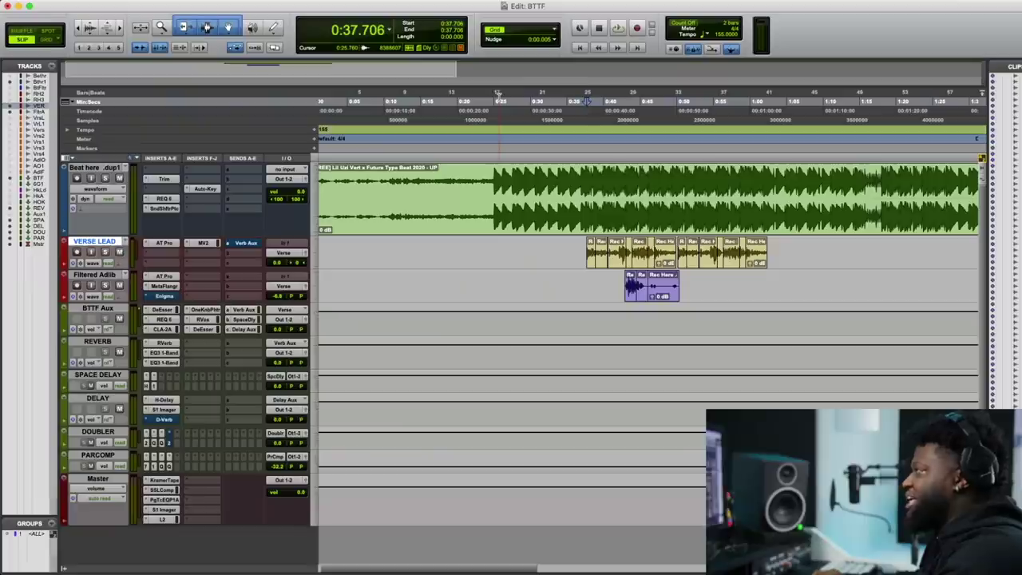
key(super+equal)
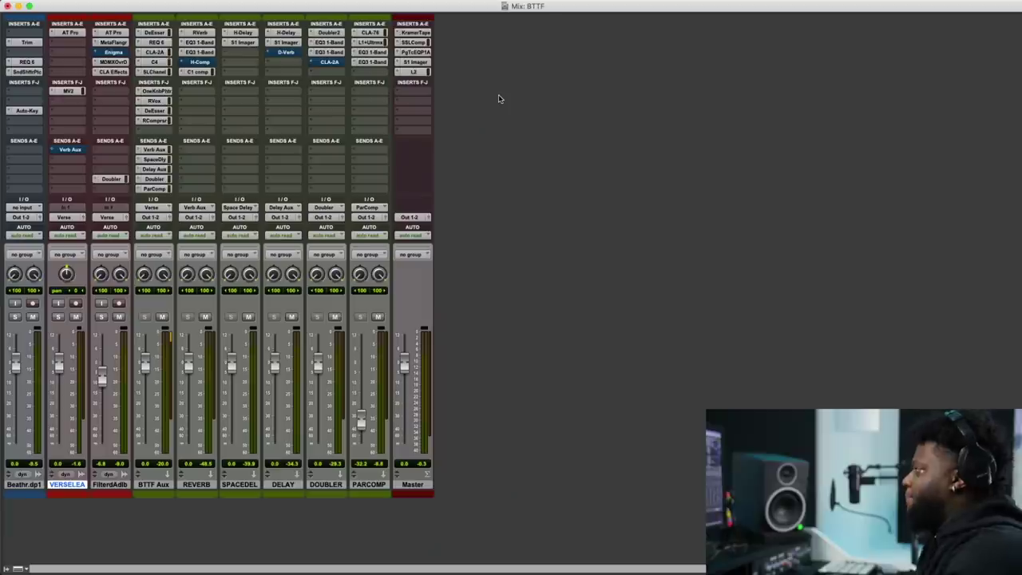
click(425, 33)
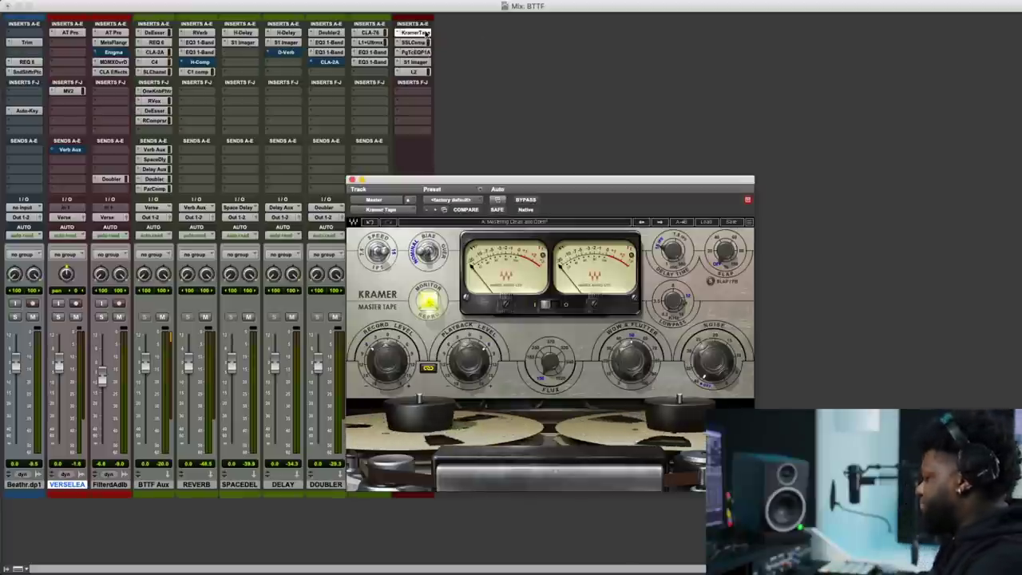
click(409, 37)
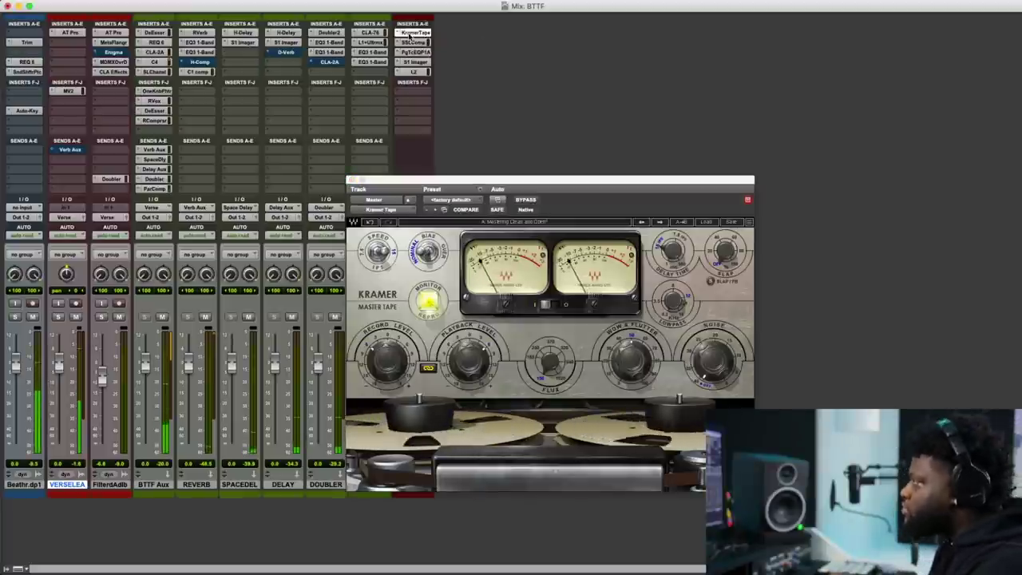
super+click(409, 36)
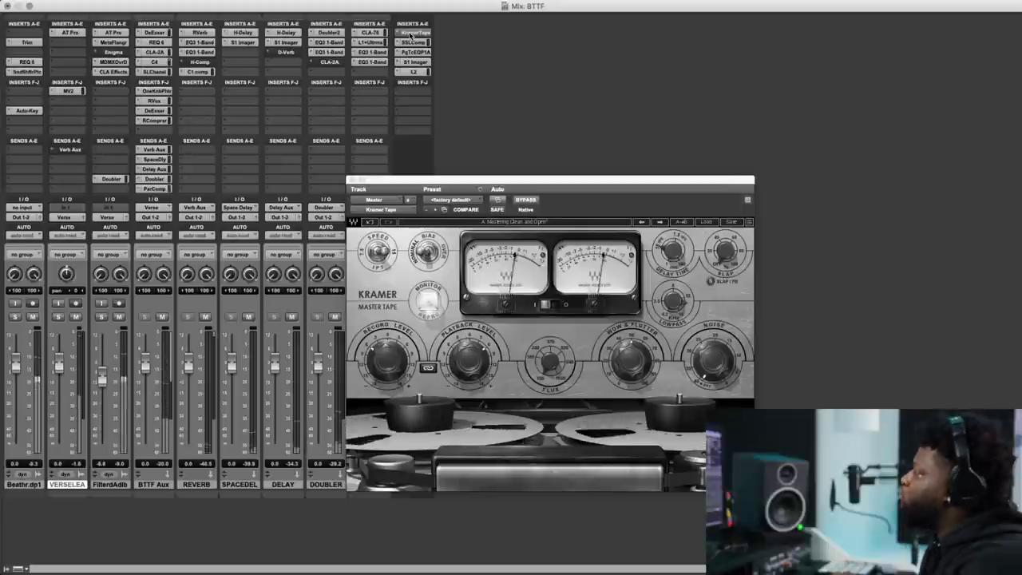
super+click(410, 37)
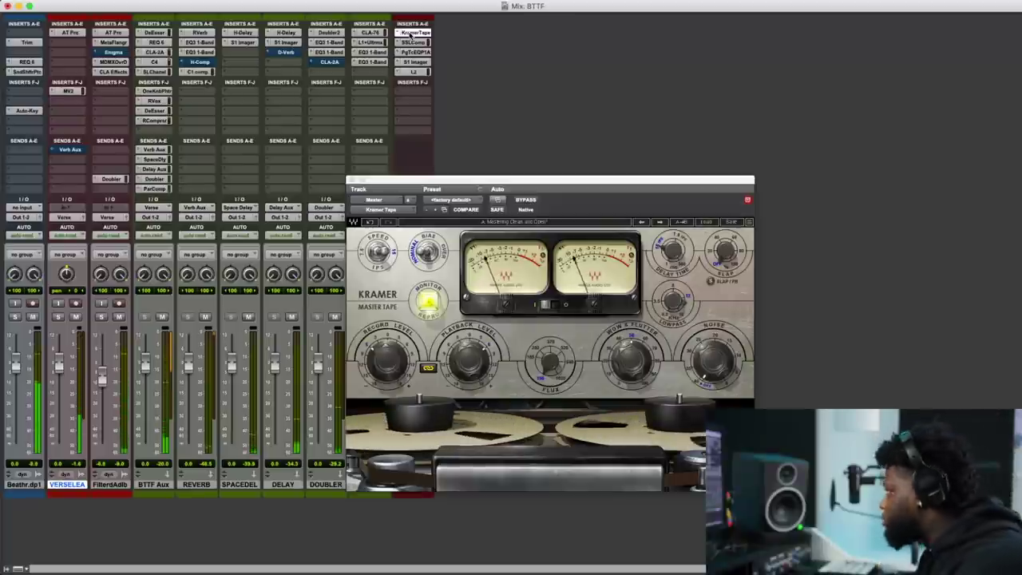
super+click(410, 36)
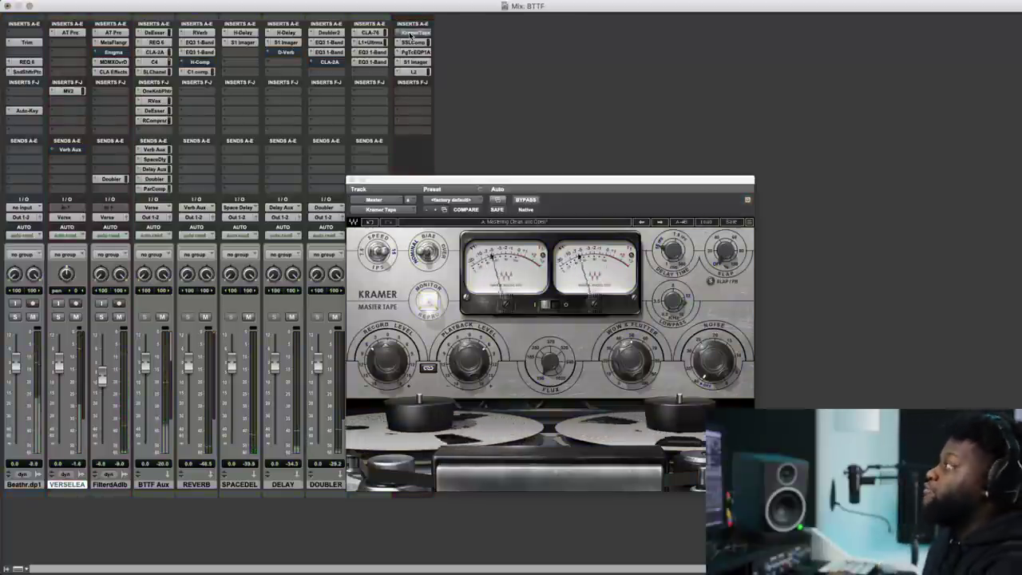
super+click(410, 36)
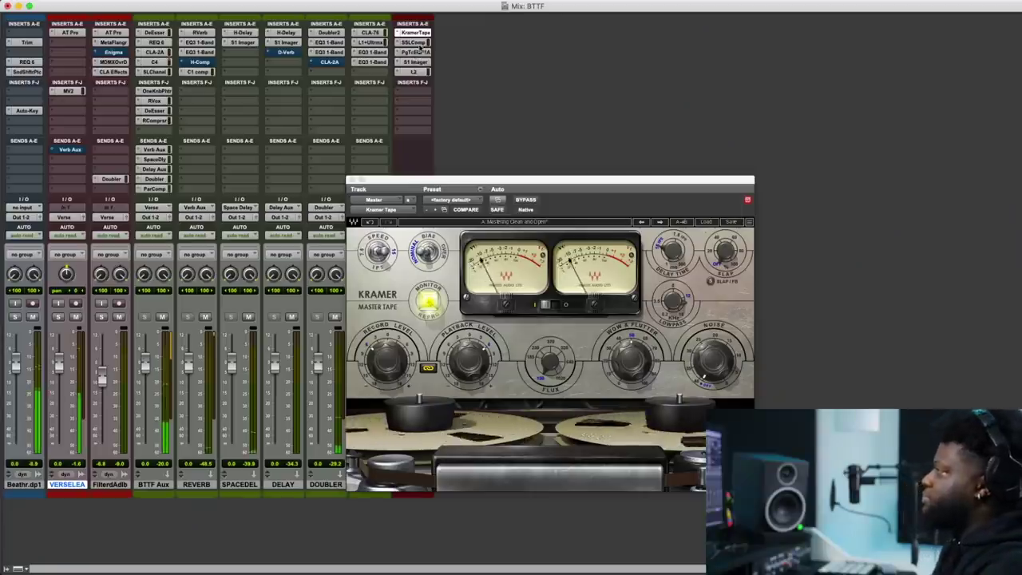
Open the Master track's SSLComp and repeatedly bypass and reactivate it during playback to compare the mix with and without compression.
click(415, 43)
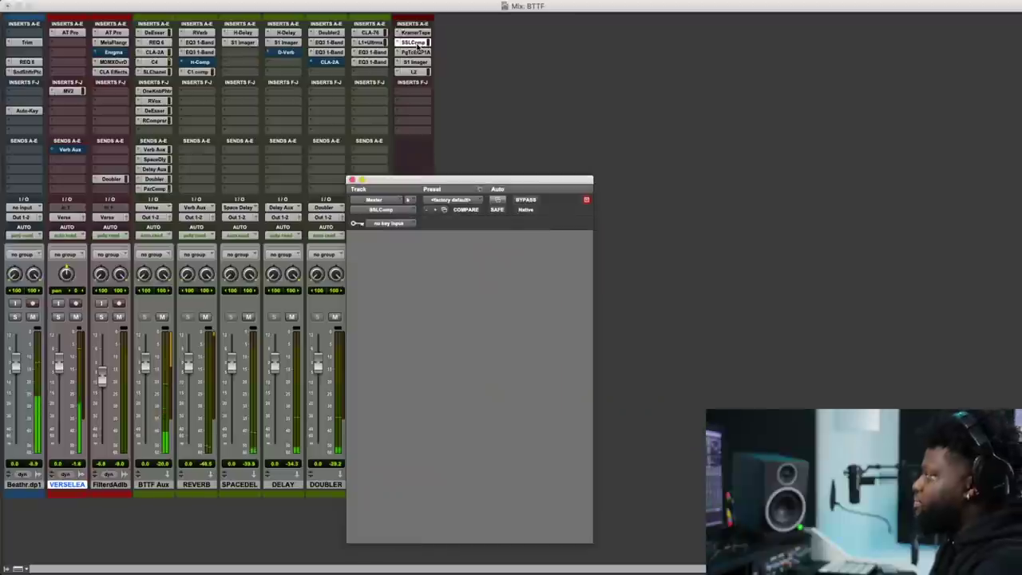
super+click(415, 44)
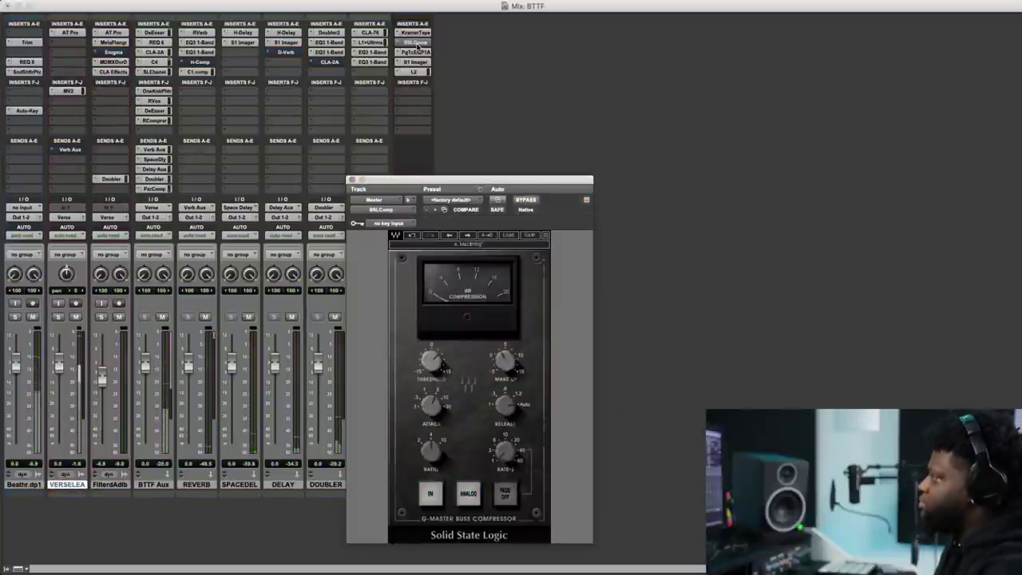
super+click(416, 43)
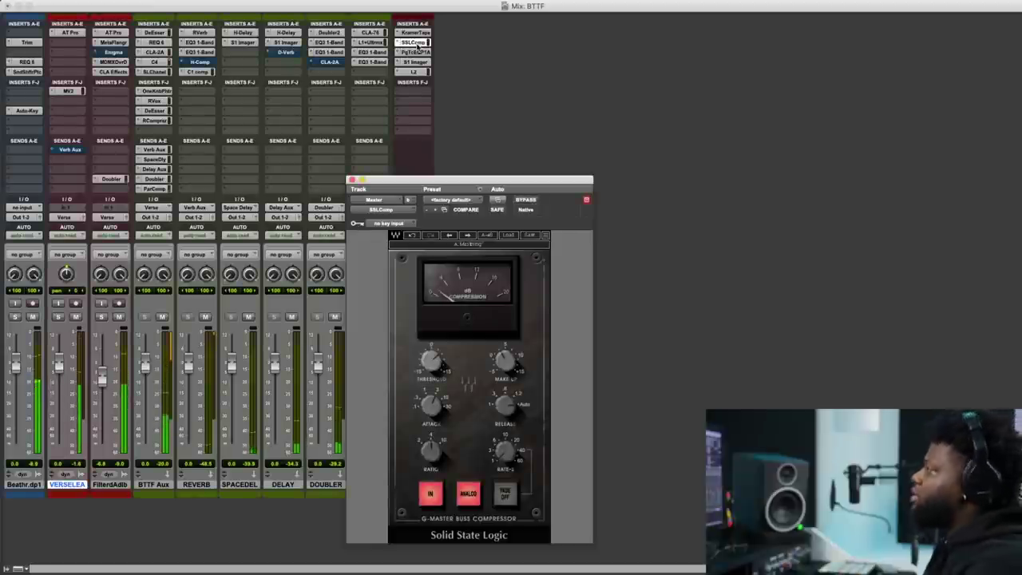
super+click(415, 43)
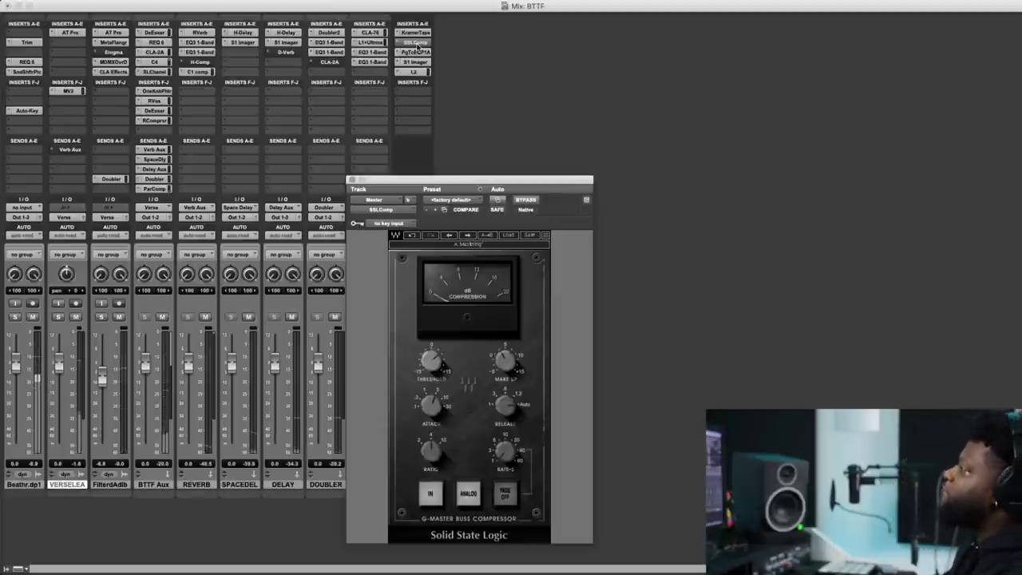
super+click(415, 44)
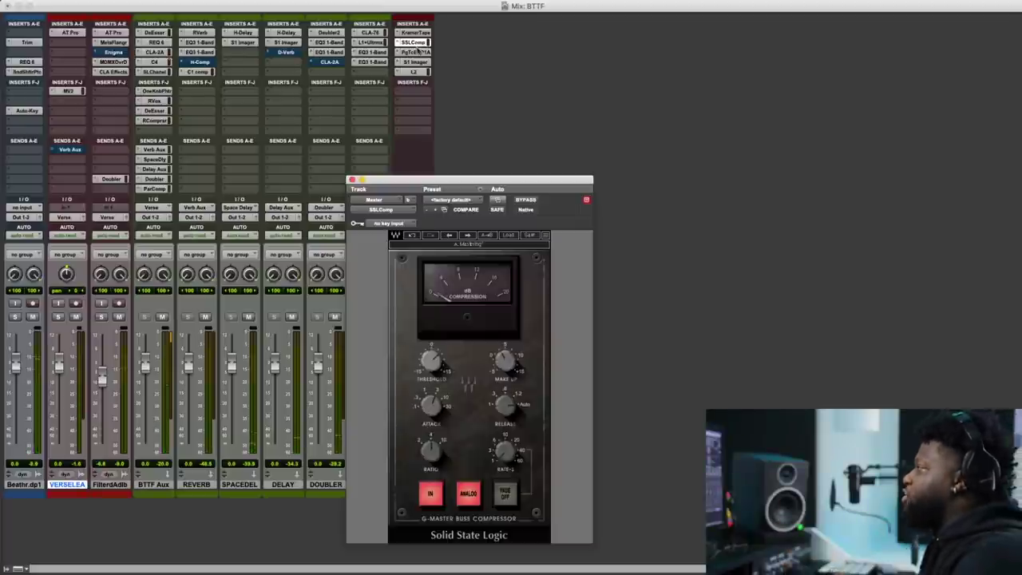
Open the Master track's PuigTec EQP1A, move its window higher, and toggle its bypass twice during playback to compare the EQ's effect.
click(417, 52)
drag(571, 180, 575, 145)
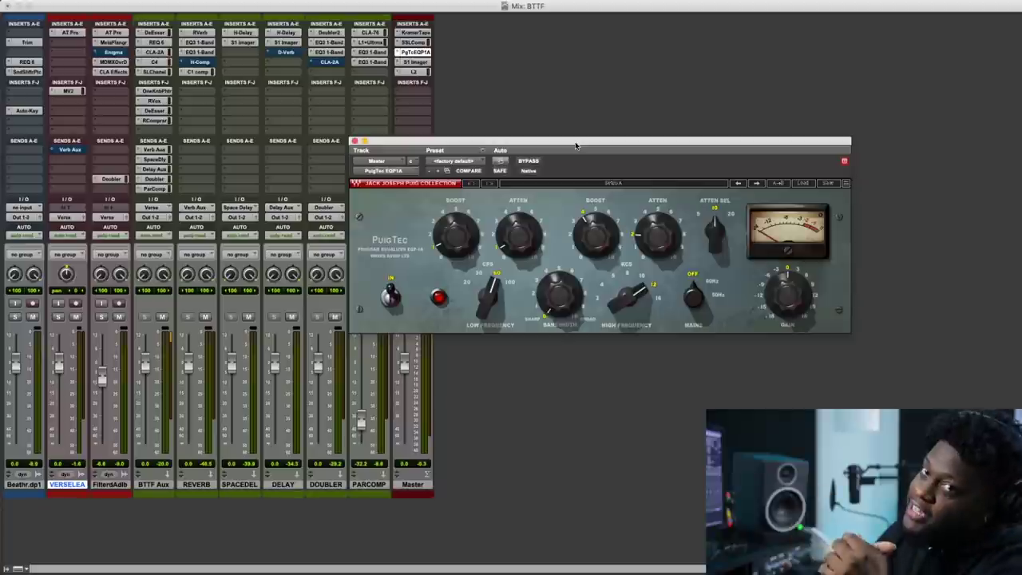
super+click(421, 52)
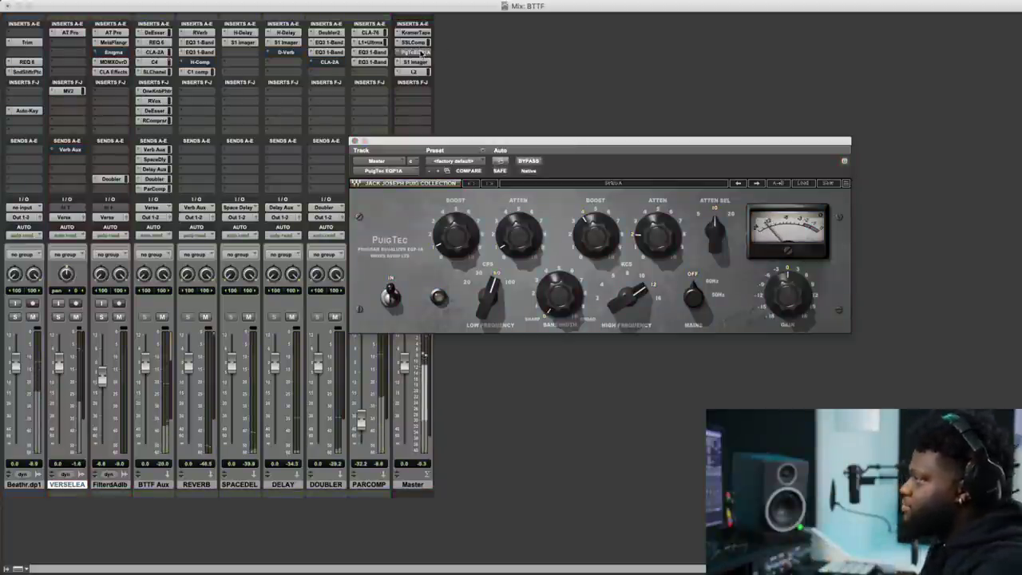
super+click(421, 53)
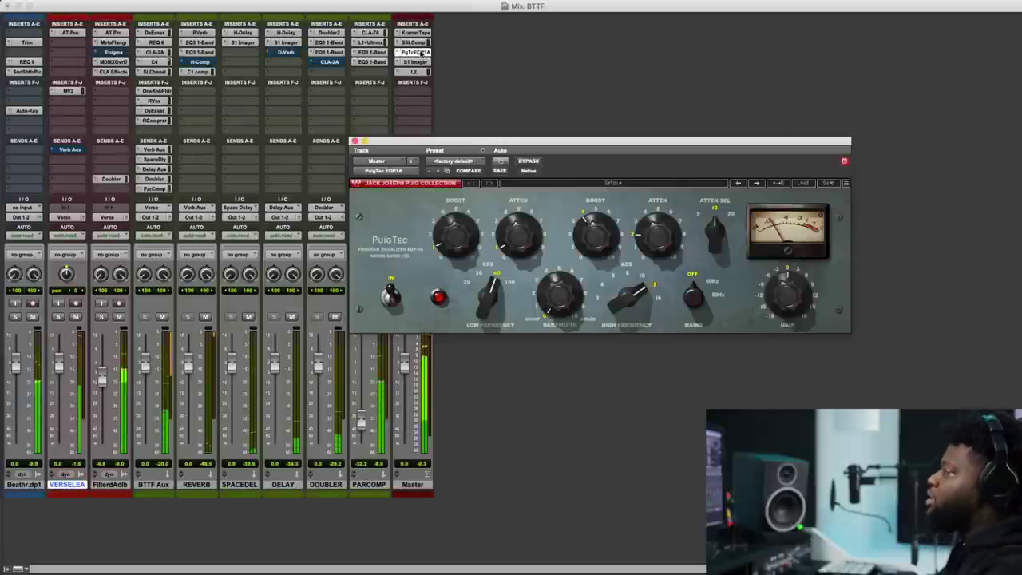
super+click(421, 53)
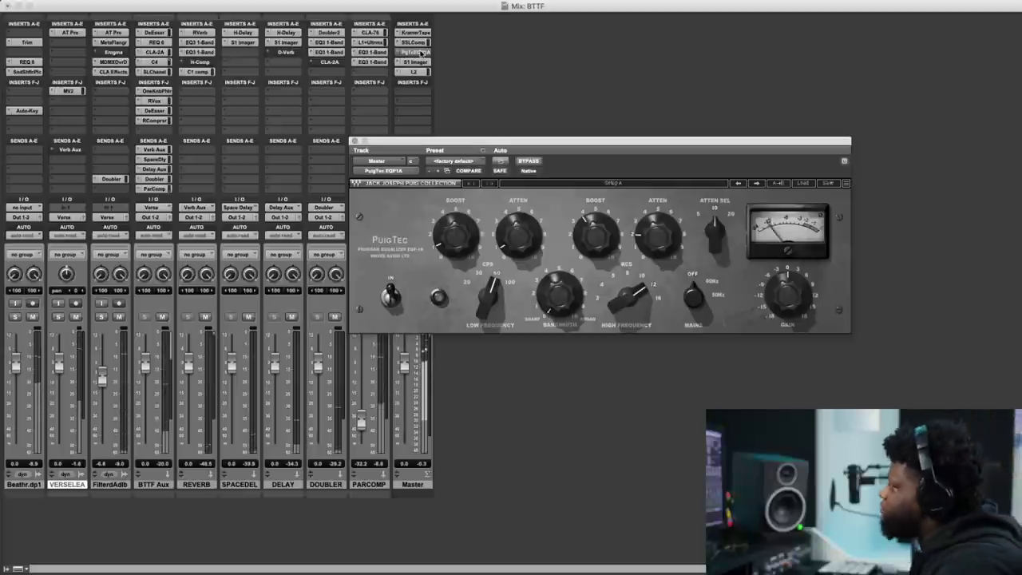
super+click(420, 52)
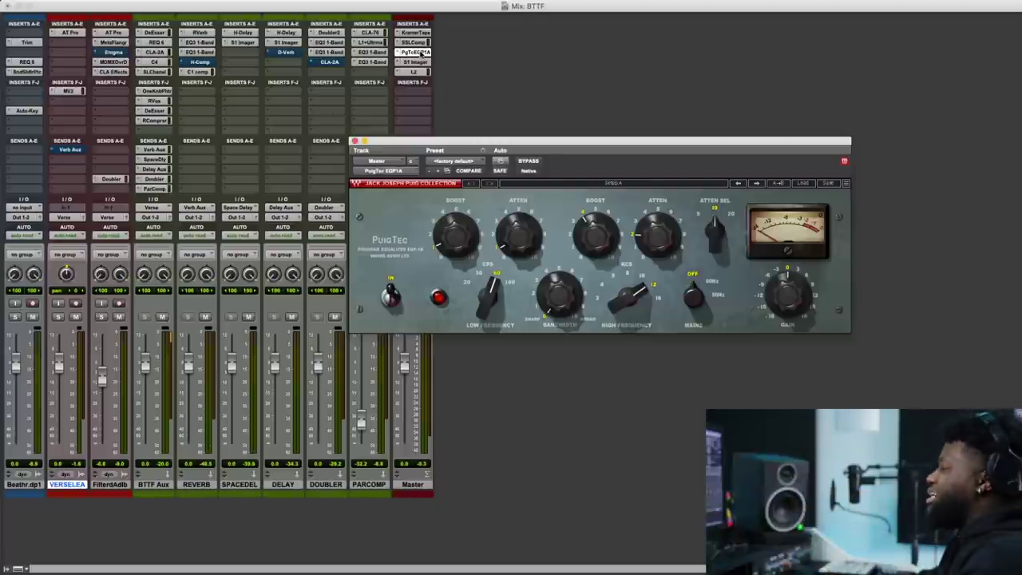
Open the Master track's S1 Imager, start playback and toggle its bypass to compare the stereo width.
click(415, 64)
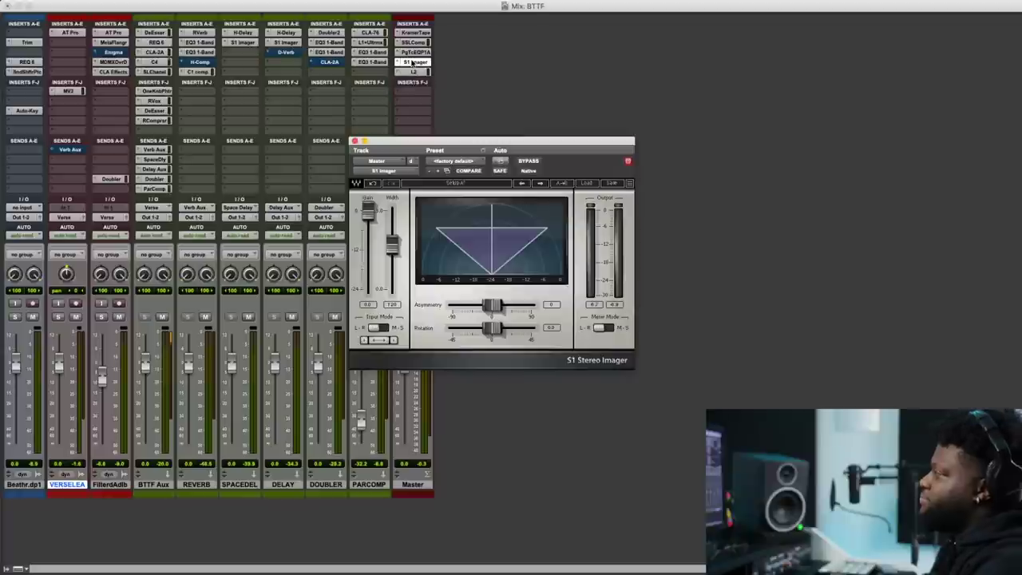
key(space)
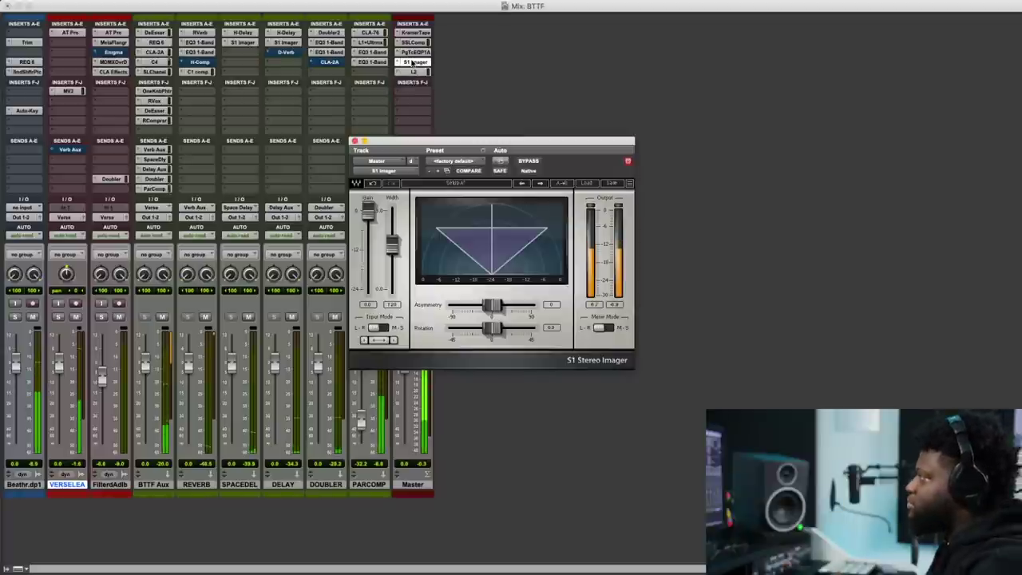
super+click(412, 62)
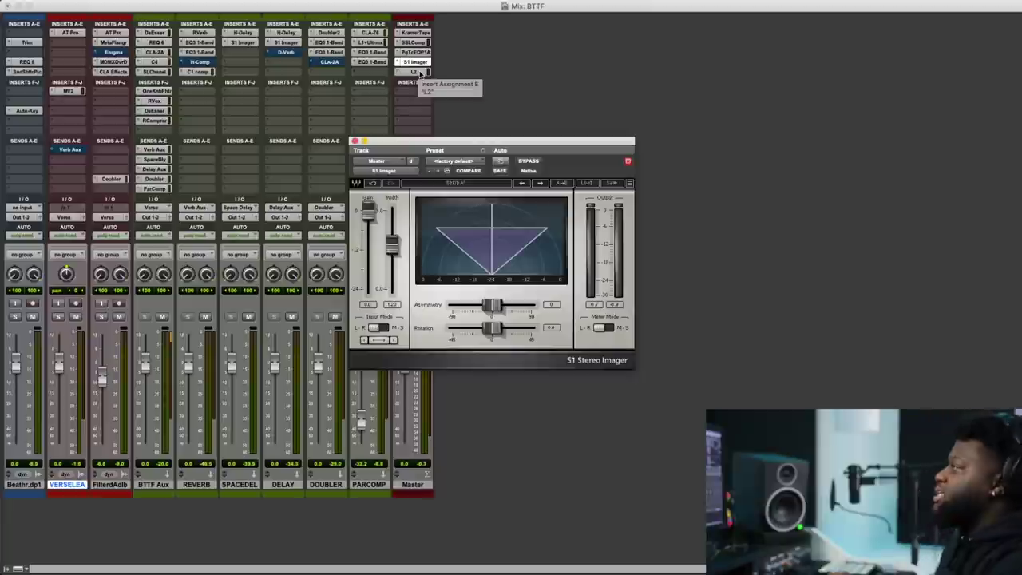
Open the Master track's L2 Ultramaximizer, then bypass and reactivate it during playback to compare the limited and unlimited mix.
click(418, 72)
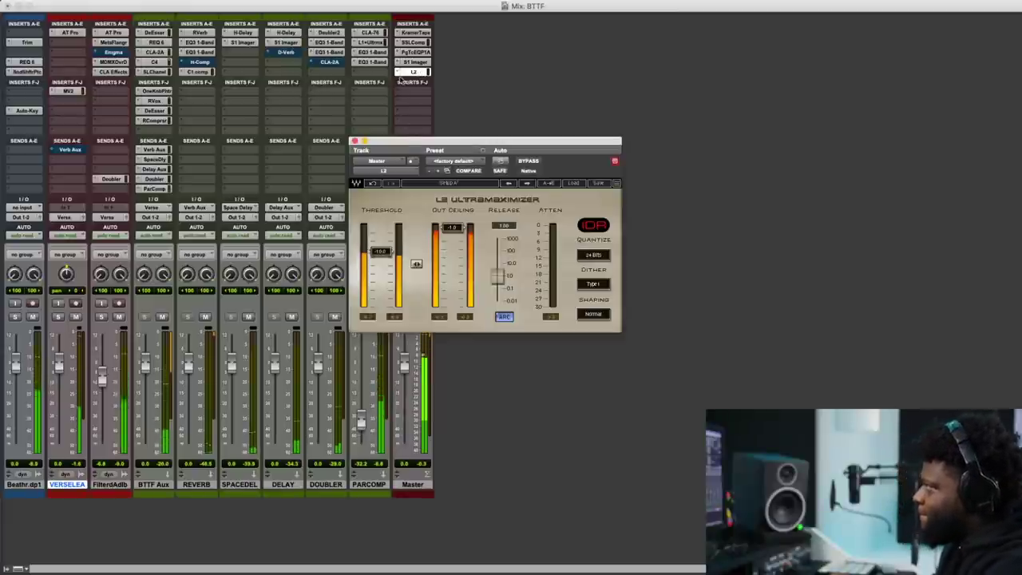
ctrl+super+click(409, 72)
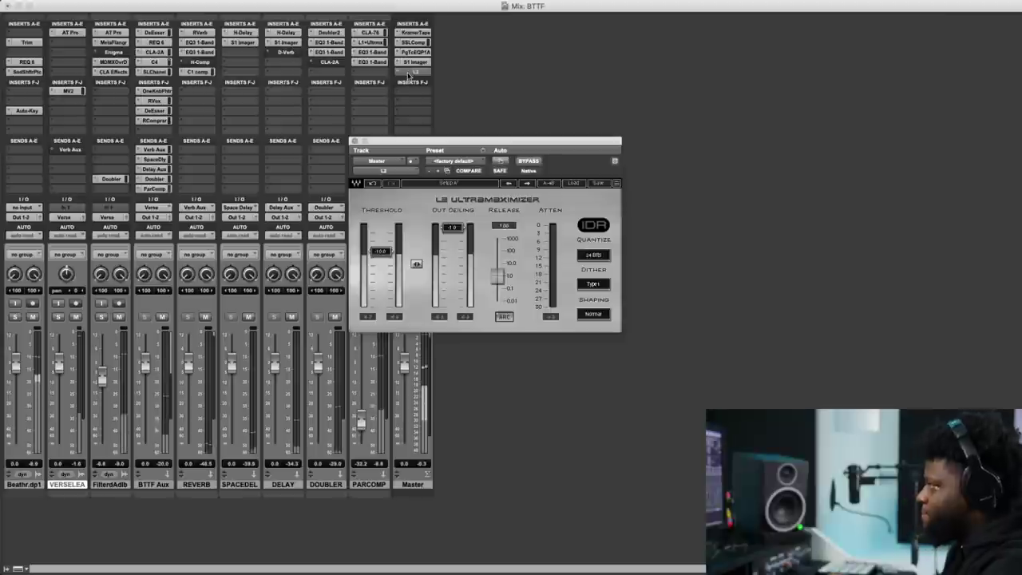
ctrl+super+click(409, 73)
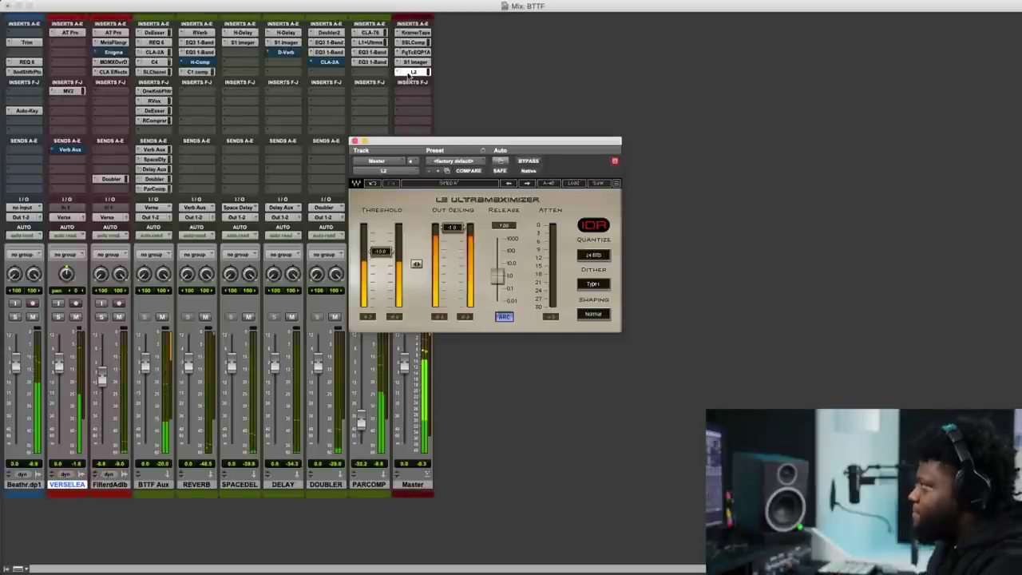